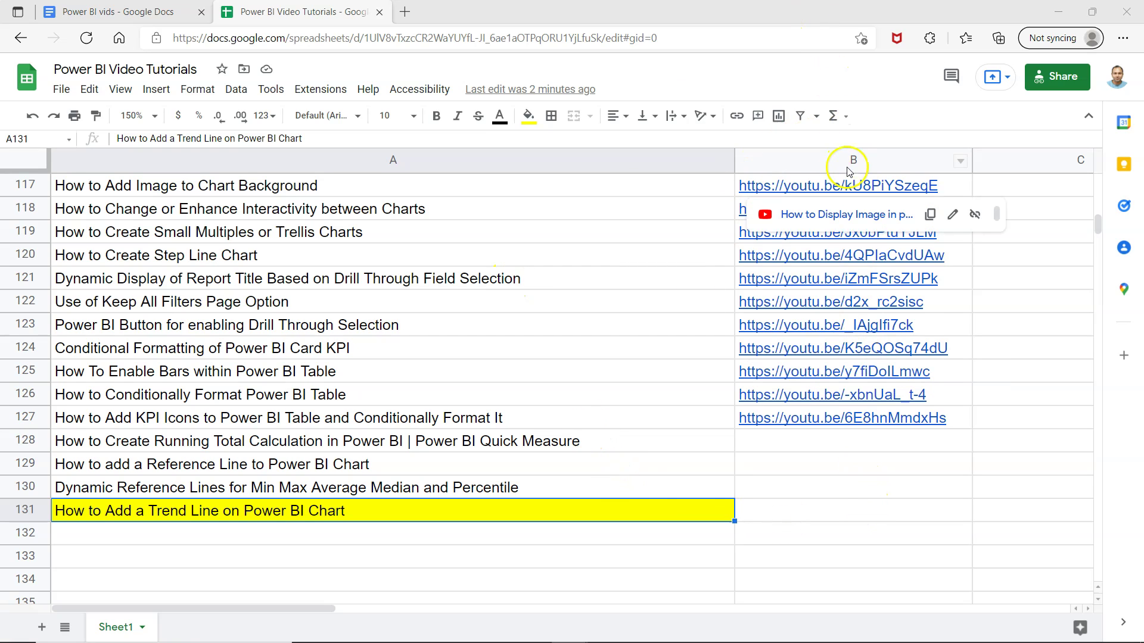
Step: Find the 'How to Add a Trend Line on Power BI Chart' tutorial in row 131, then switch to Power BI Desktop
left_click(570, 276)
left_click(573, 517)
key("alt+Tab")
key("alt+Tab")
key("alt+Tab")
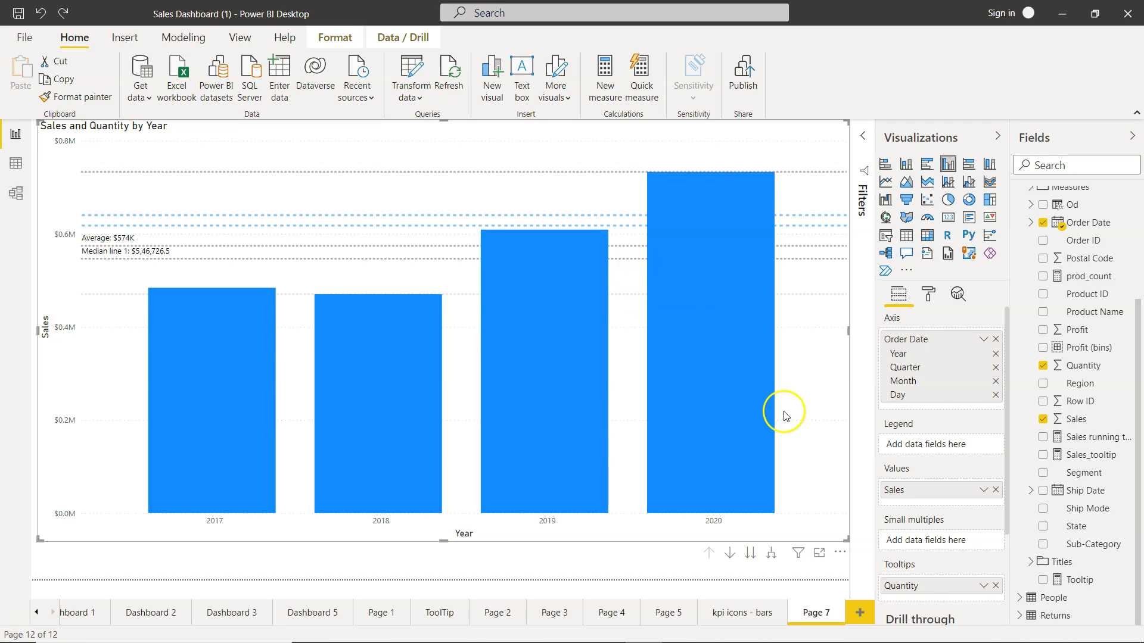
Step: Switch the bar chart's Visualizations pane between Fields and Analytics, ending on Analytics
left_click(953, 296)
left_click(888, 298)
left_click(959, 294)
Step: Collapse the Min, Max, Average, Median and Percentile line sections
left_click(885, 379)
left_click(885, 408)
left_click(885, 433)
left_click(885, 459)
left_click(884, 486)
Step: Replace the bar chart with a page-filling scatter chart plotting Sales (X) against Profit (Y)
key("Delete")
left_click(927, 200)
left_click_drag(214, 296, 847, 578)
left_click_drag(1077, 419, 945, 429)
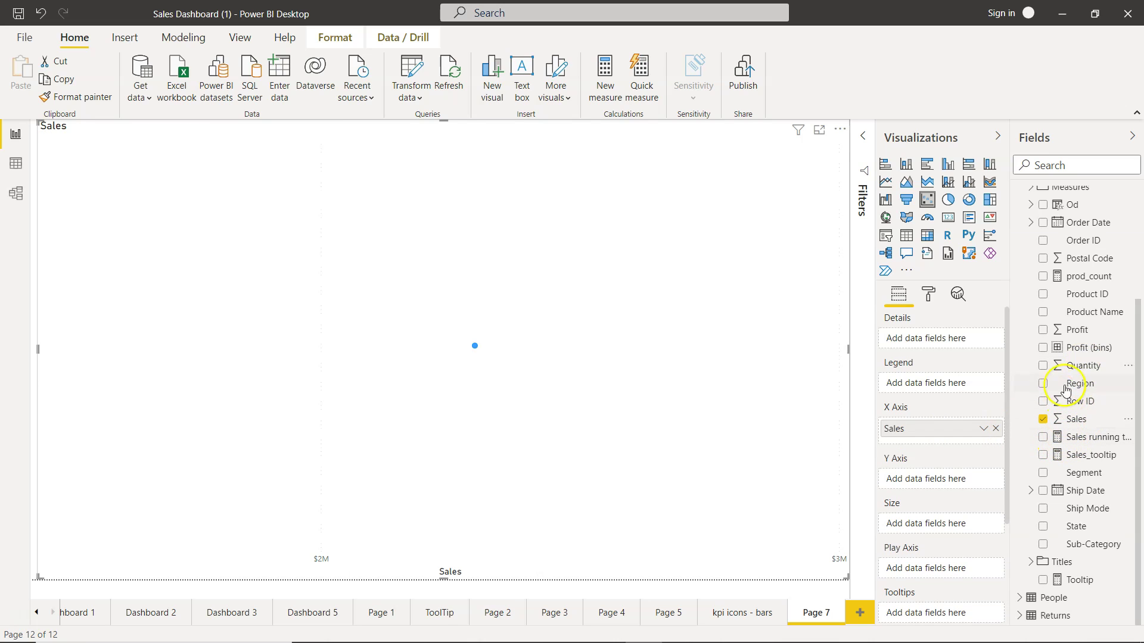
left_click_drag(1071, 331, 932, 476)
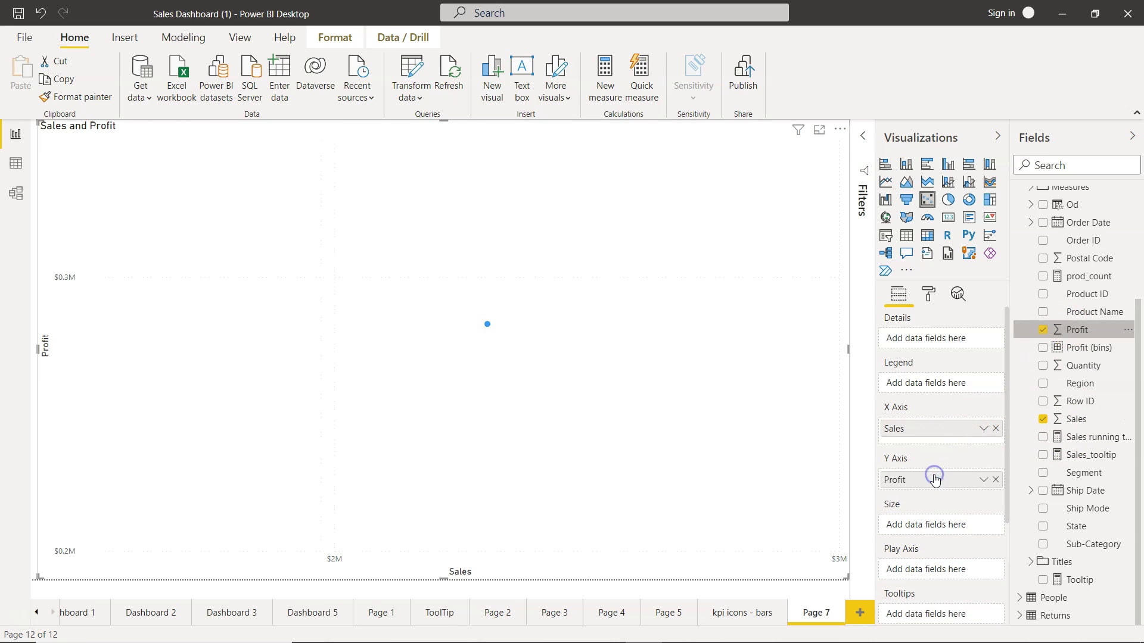
scroll(1081, 278, "up", 3)
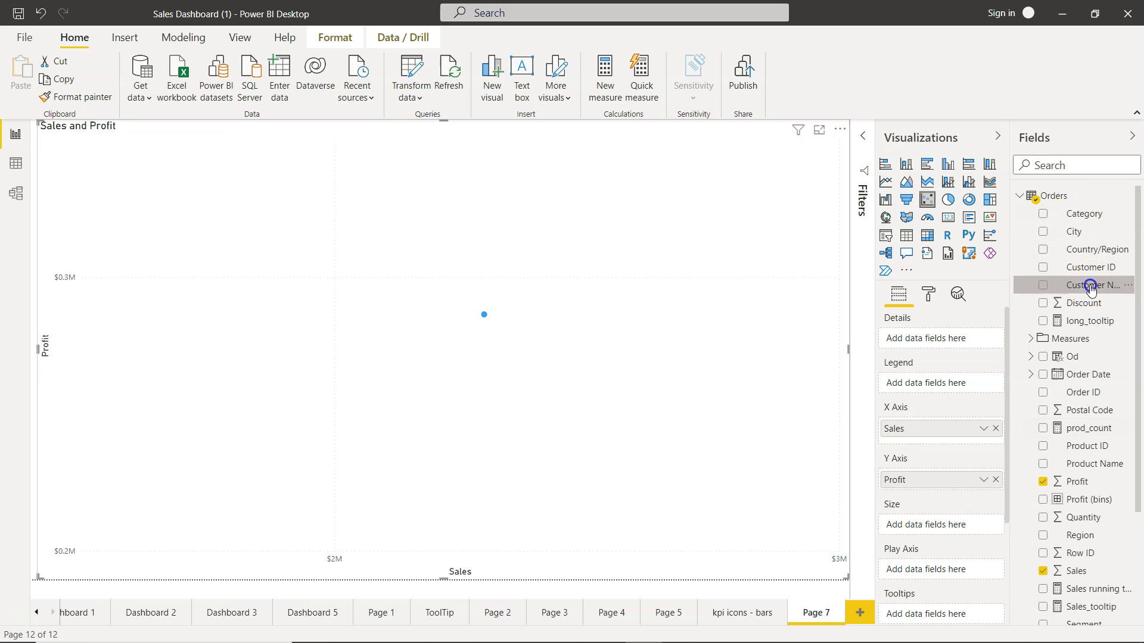
Step: Put Orders' Customer Name in the scatter chart's Details well
left_click_drag(1091, 286, 945, 338)
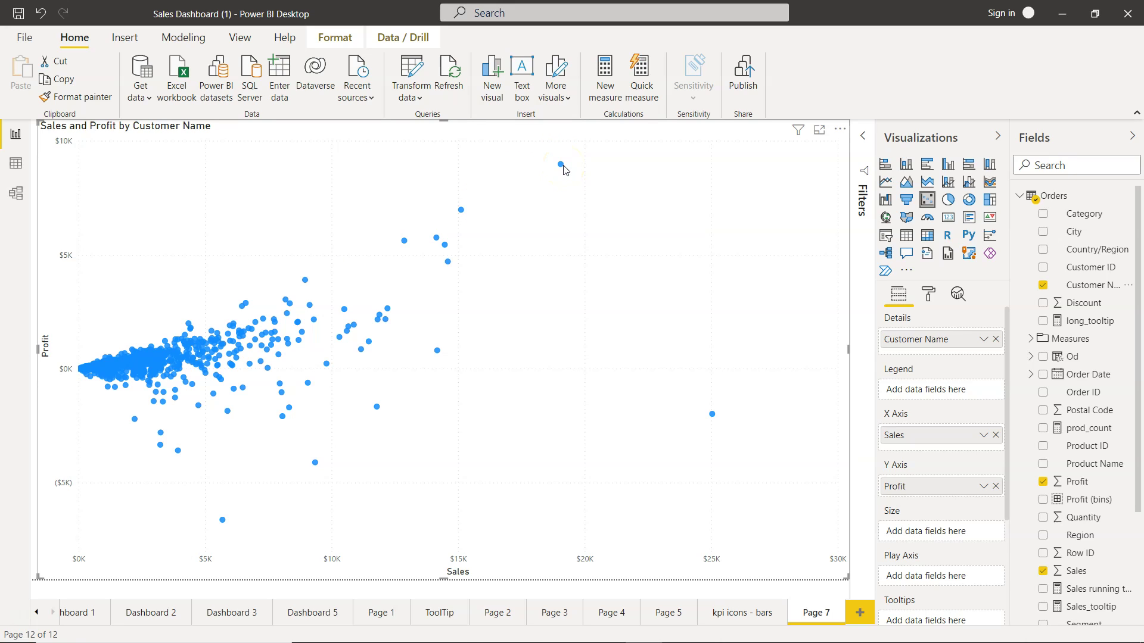
left_click(696, 325)
Step: Show the Analytics options for the customer scatter chart
left_click(953, 296)
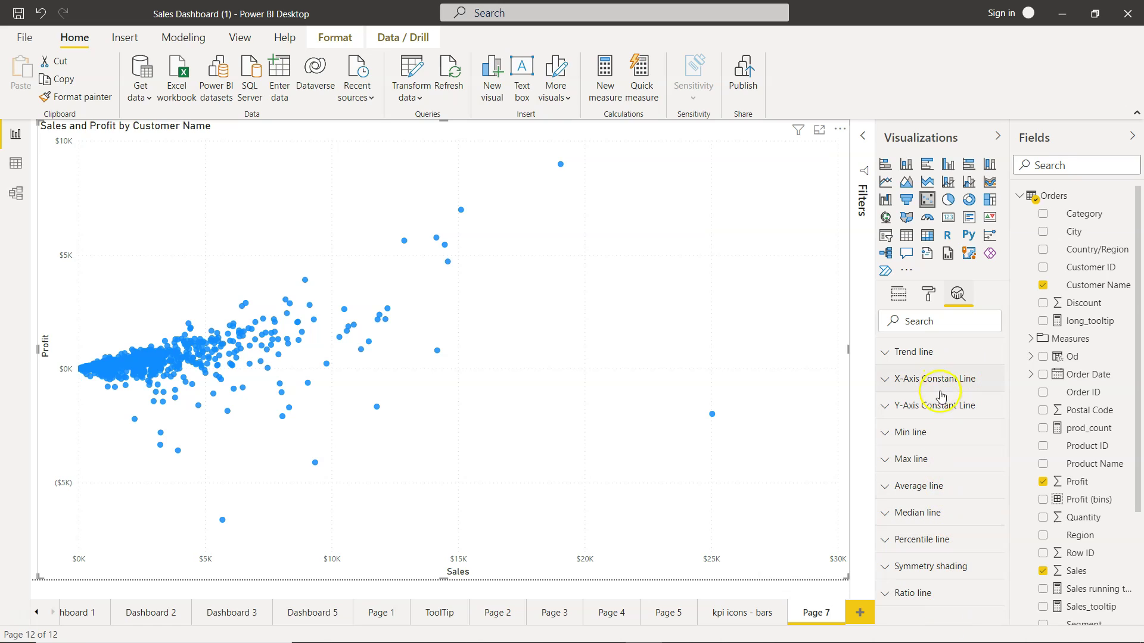
Step: Add Trend line 1 from the Trend line section of the Analytics pane
left_click(889, 353)
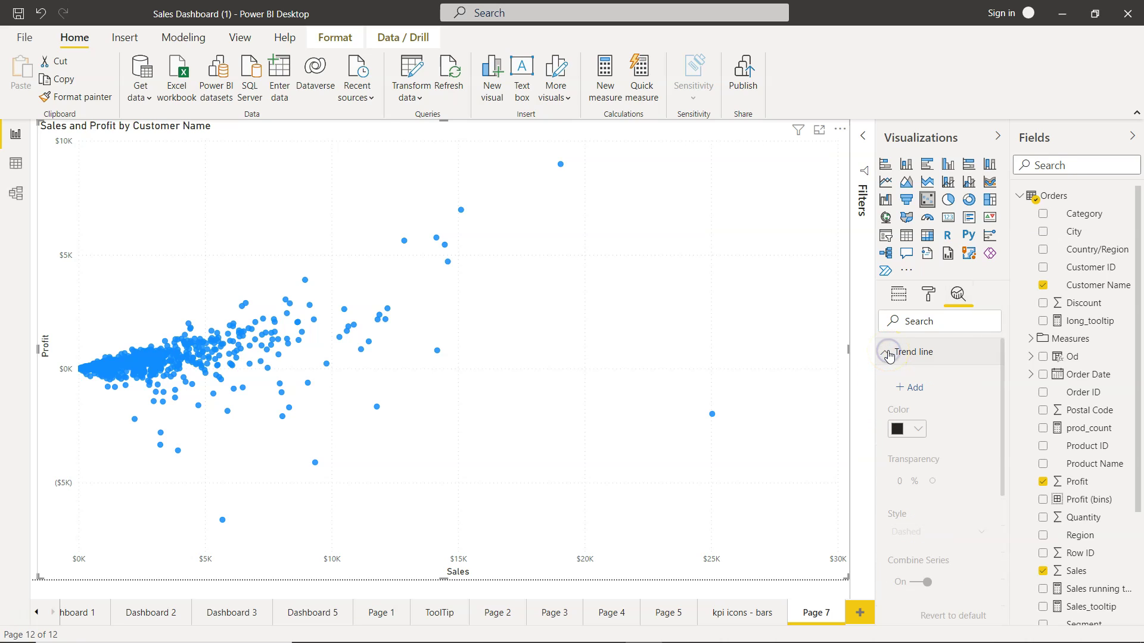
left_click(911, 387)
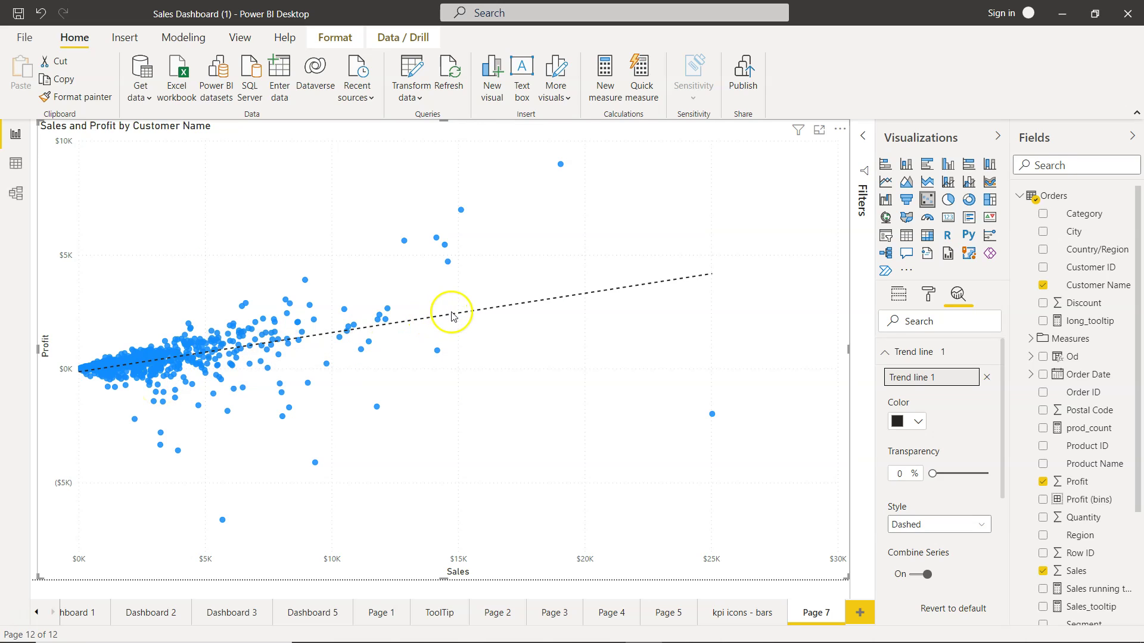
Step: Set Trend line 1's colour to grey and its style to Dotted
left_click(918, 424)
left_click(912, 258)
scroll(942, 437, "down", 2)
scroll(918, 484, "down", 2)
left_click(923, 427)
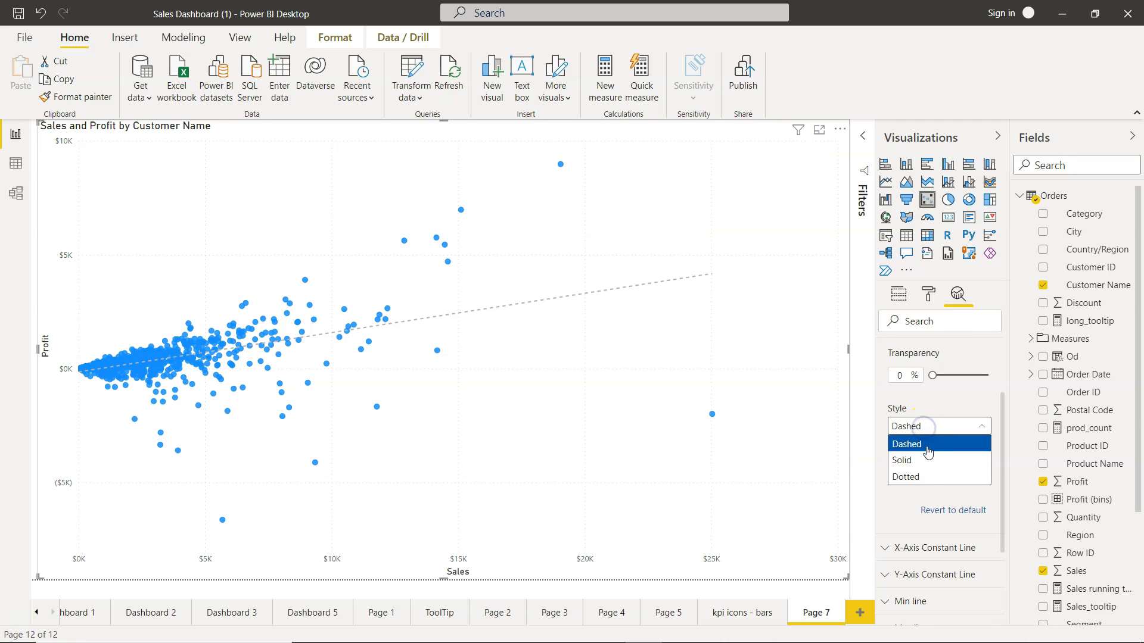
left_click(931, 478)
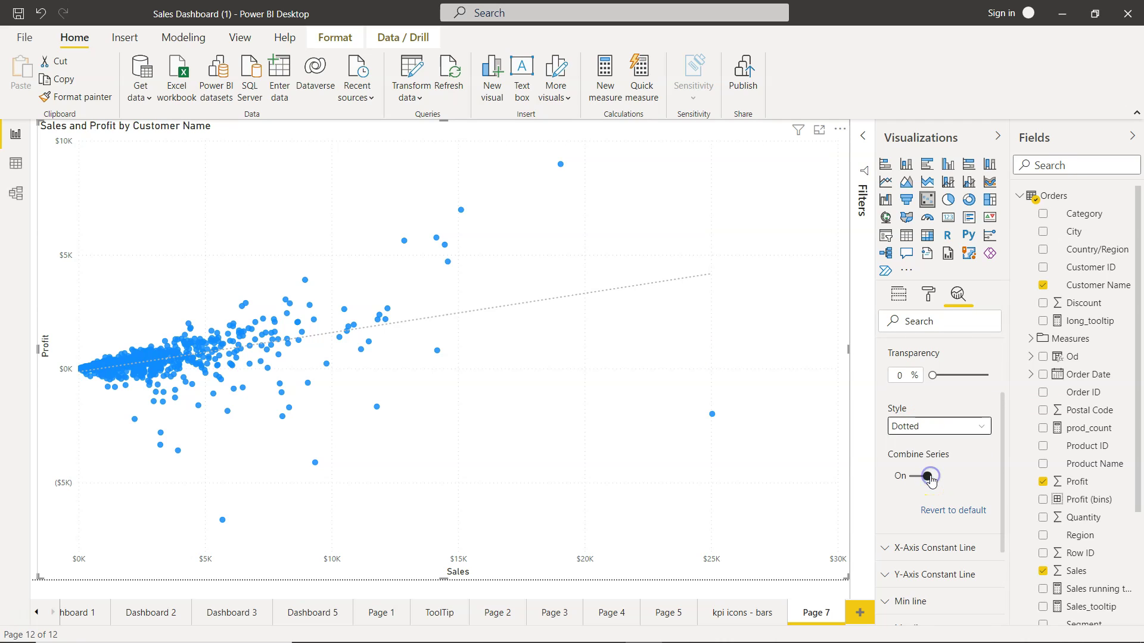
scroll(941, 479, "up", 1)
scroll(940, 479, "up", 2)
scroll(941, 479, "down", 3)
scroll(941, 479, "down", 1)
scroll(941, 479, "up", 2)
scroll(941, 479, "up", 1)
scroll(941, 479, "up", 1)
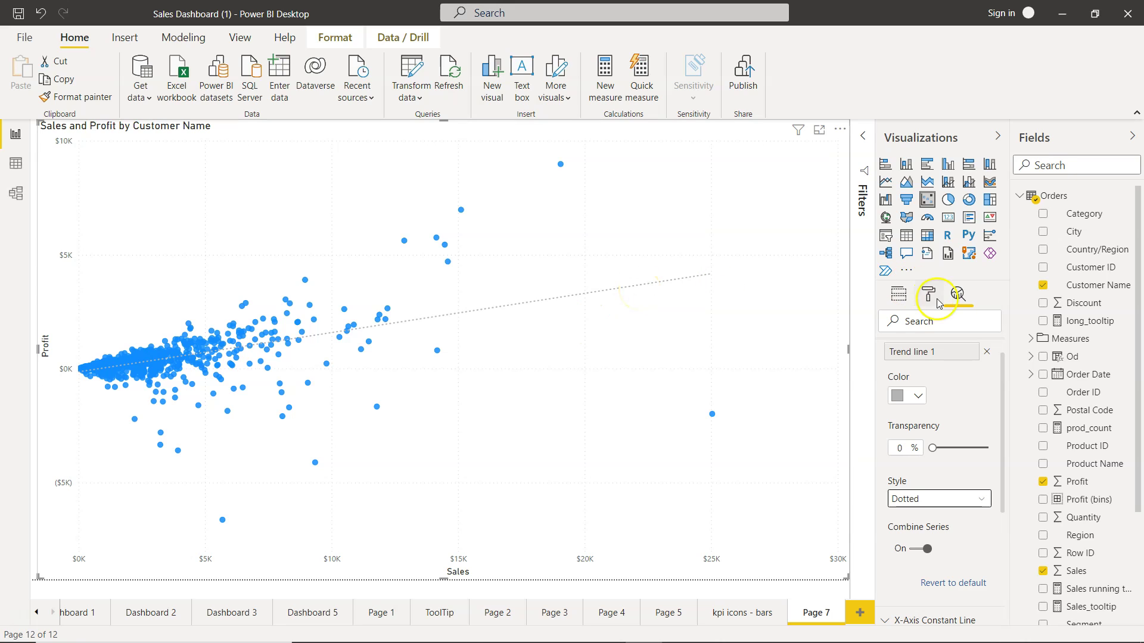
scroll(968, 411, "up", 1)
scroll(968, 413, "down", 3)
scroll(968, 414, "down", 1)
scroll(970, 414, "up", 3)
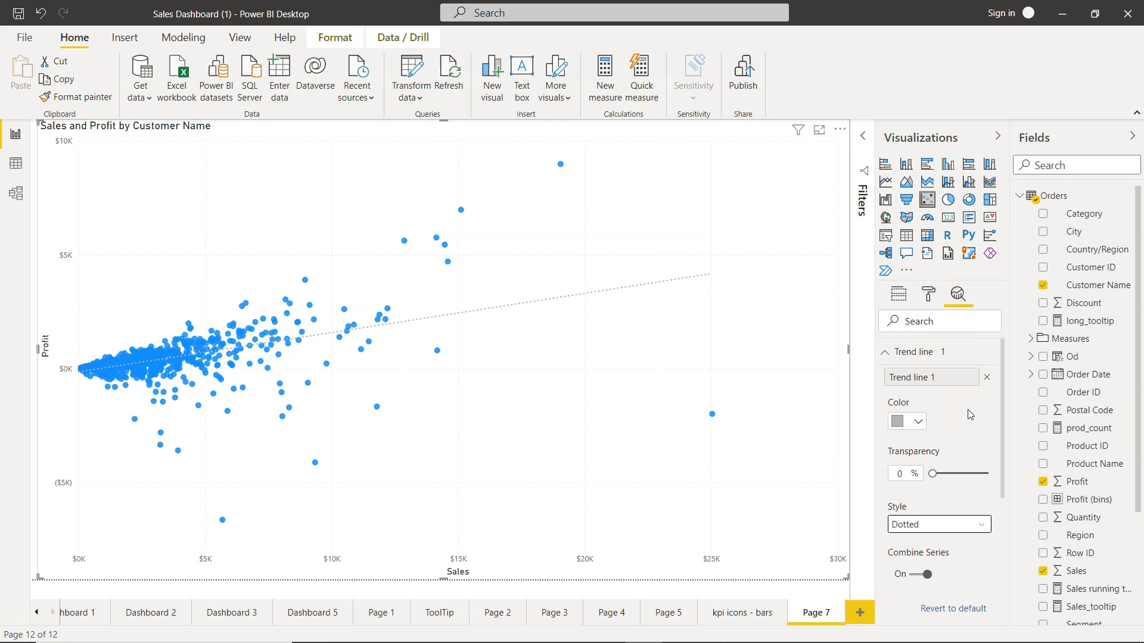